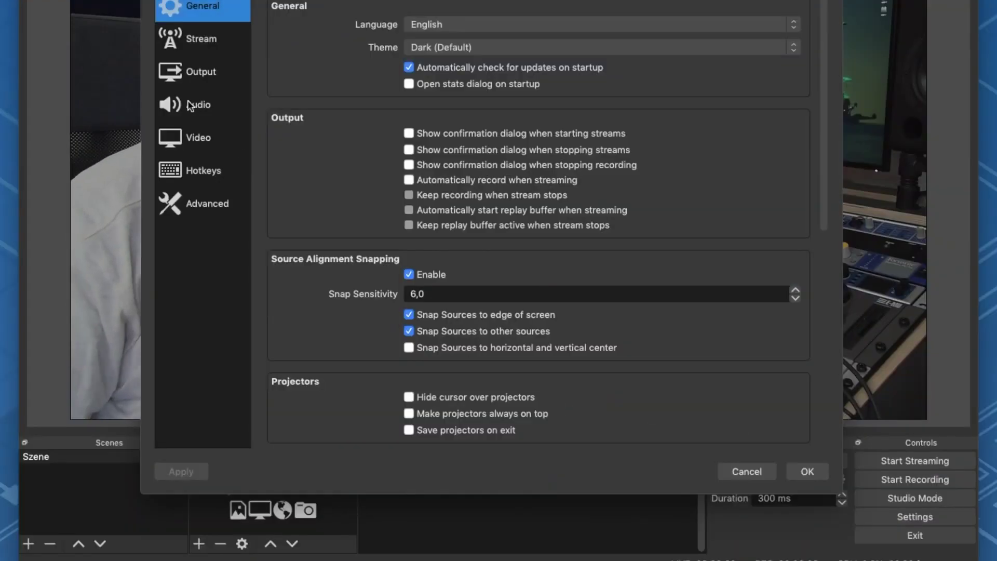
- In OBS audio settings, choose BlackHole 16ch as the Mic/Auxiliary Audio device and confirm
click(191, 104)
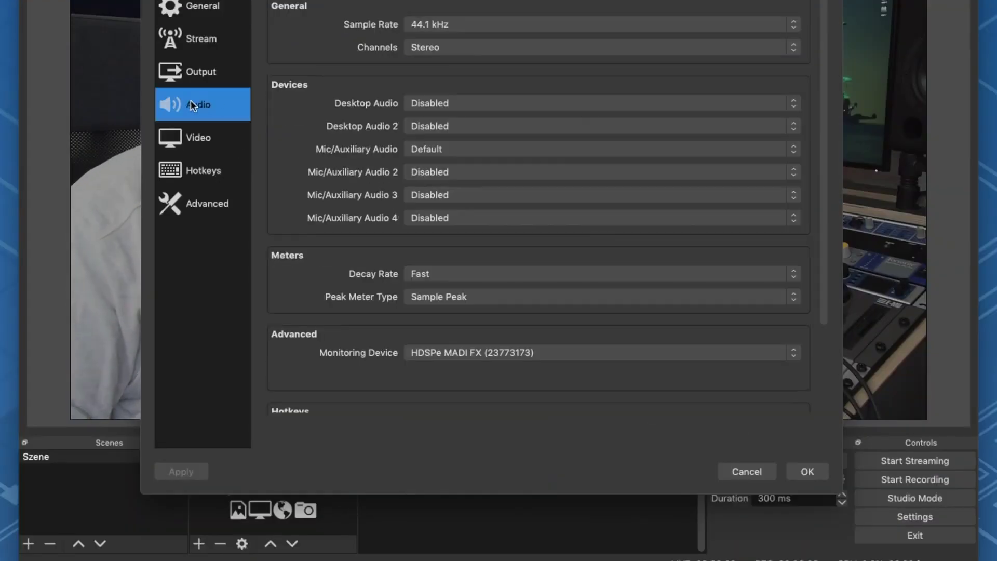
click(455, 150)
click(483, 189)
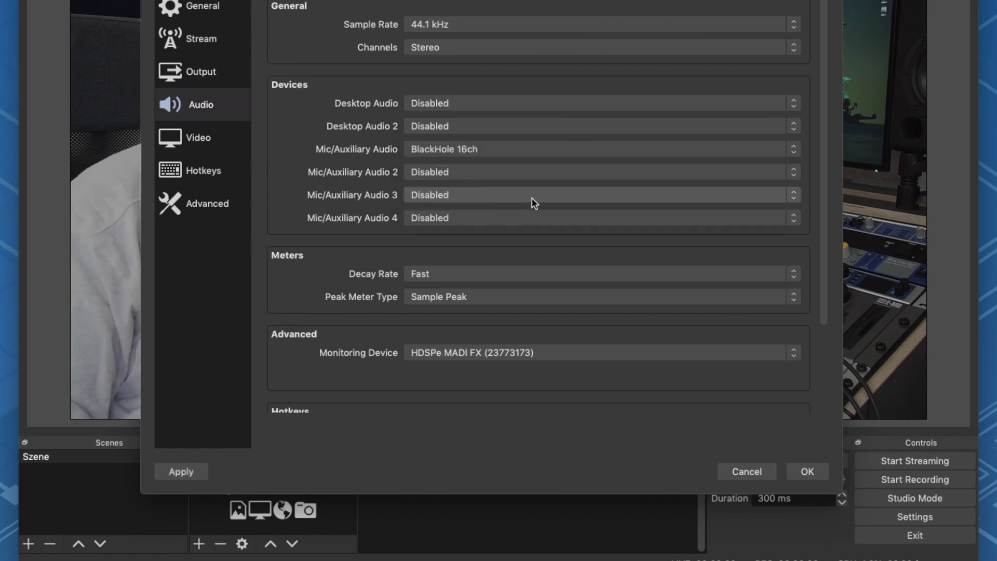
click(791, 474)
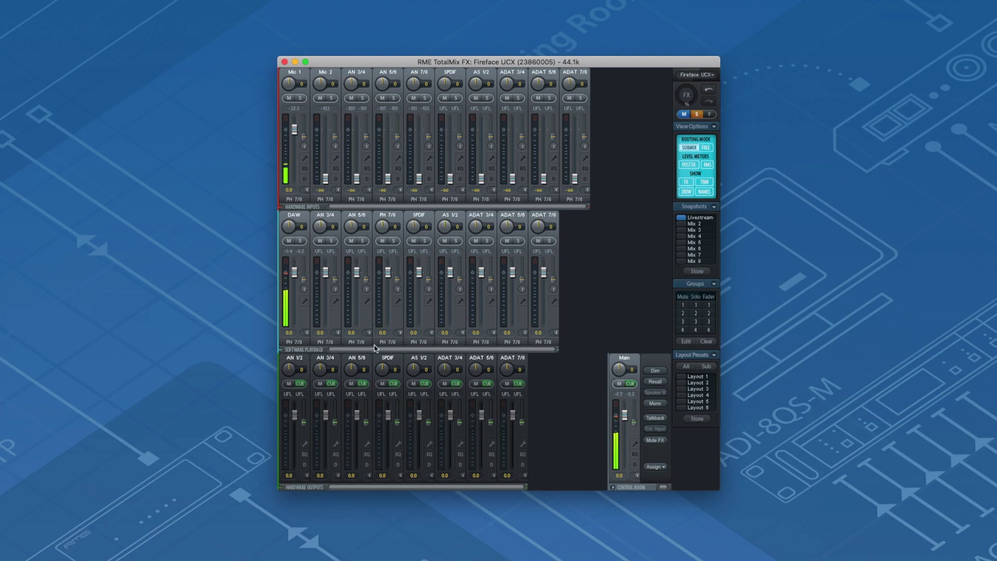
- Select the AN 3/4 output, switch its Loopback on and back off, and close its settings
click(328, 362)
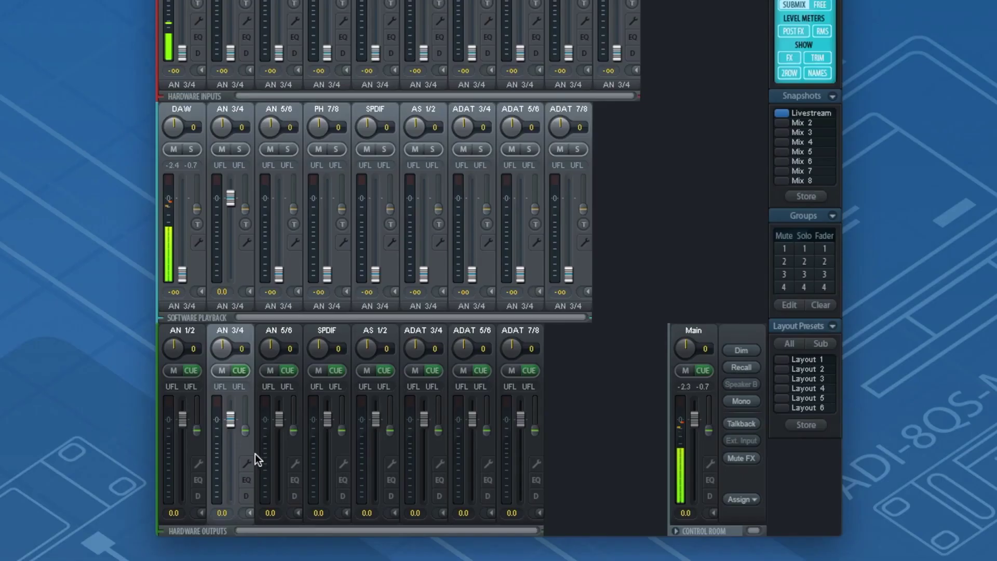
click(338, 443)
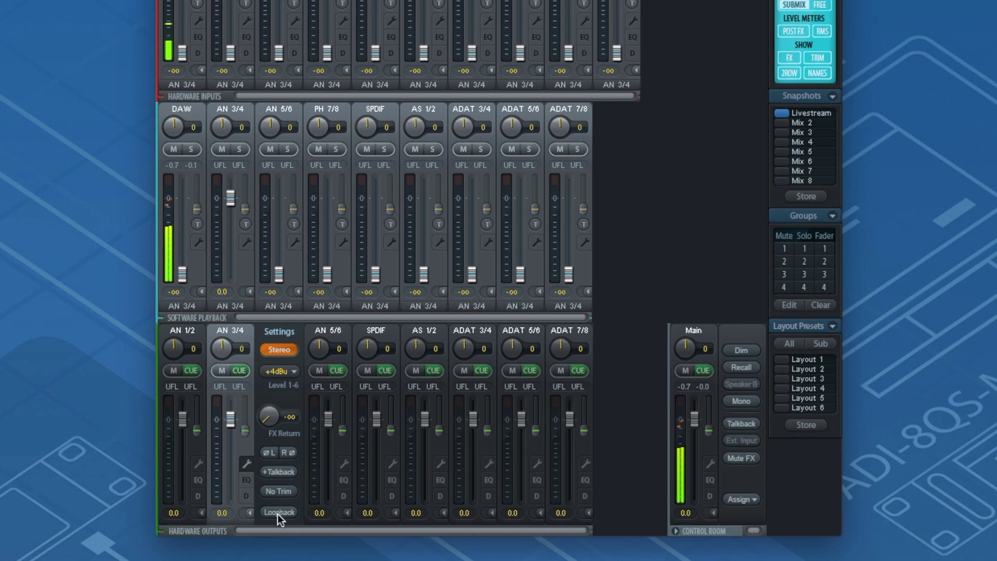
click(278, 513)
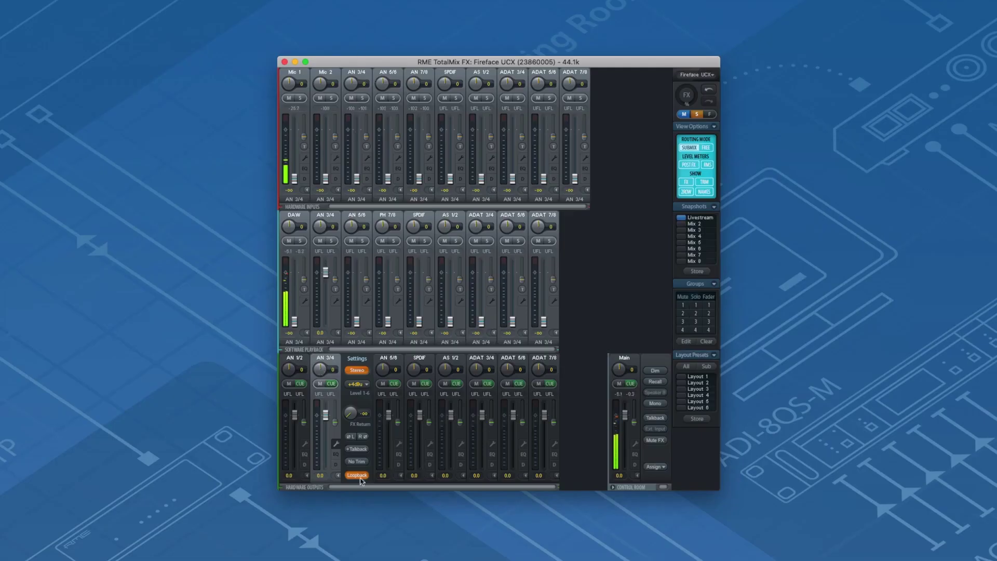
click(360, 476)
click(337, 445)
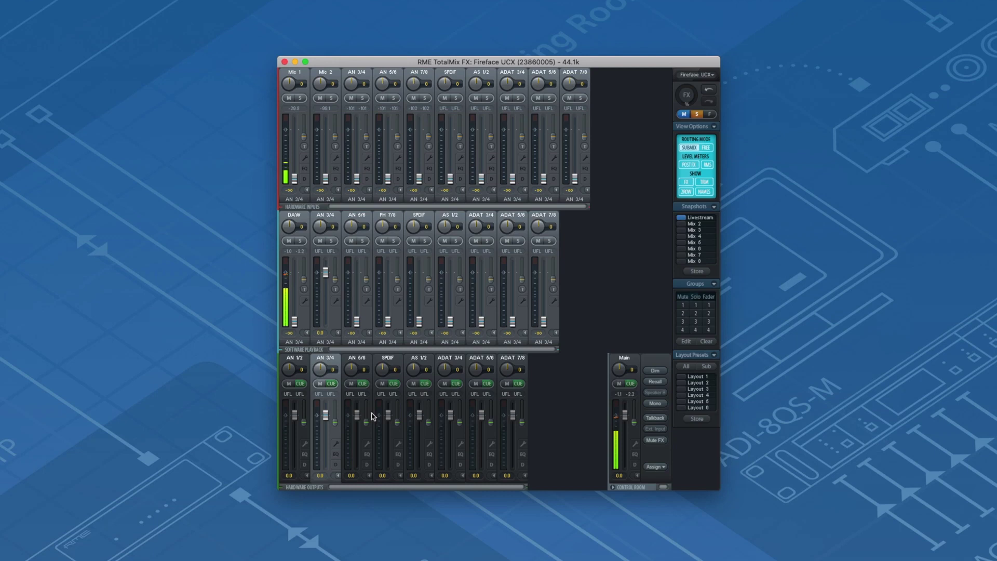
- Select the ADAT 3/4 hardware output and enable Loopback in its settings panel
click(298, 367)
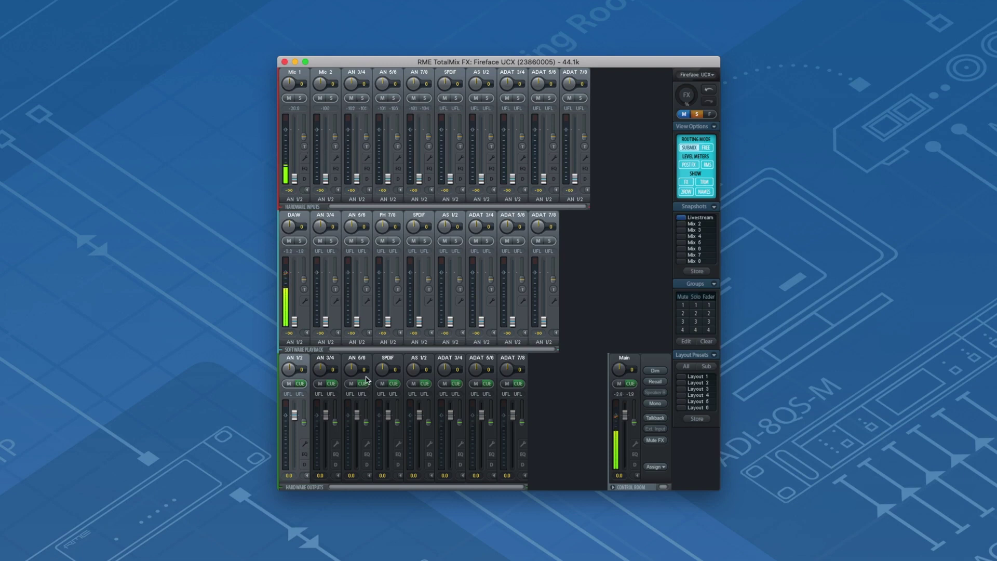
click(450, 359)
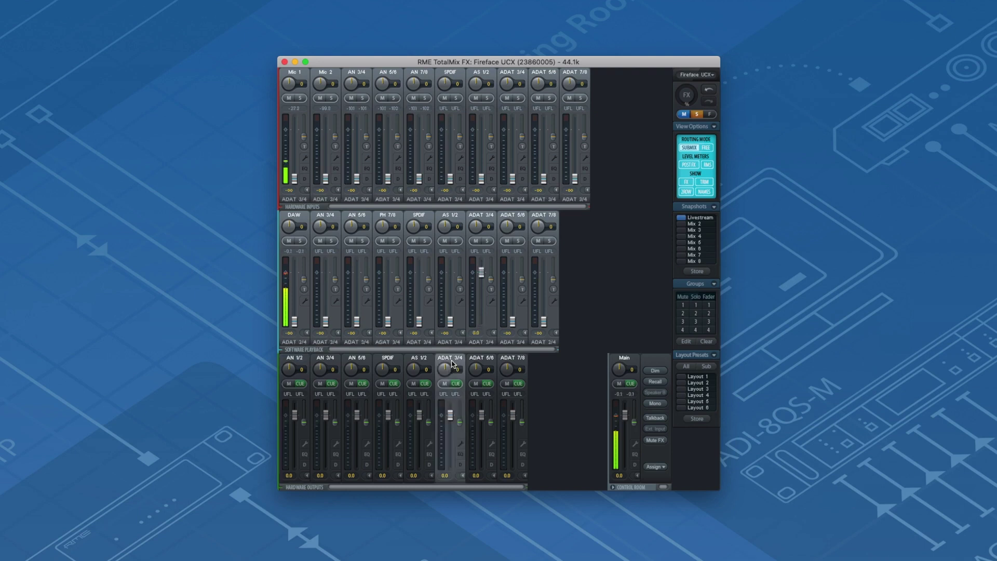
click(460, 446)
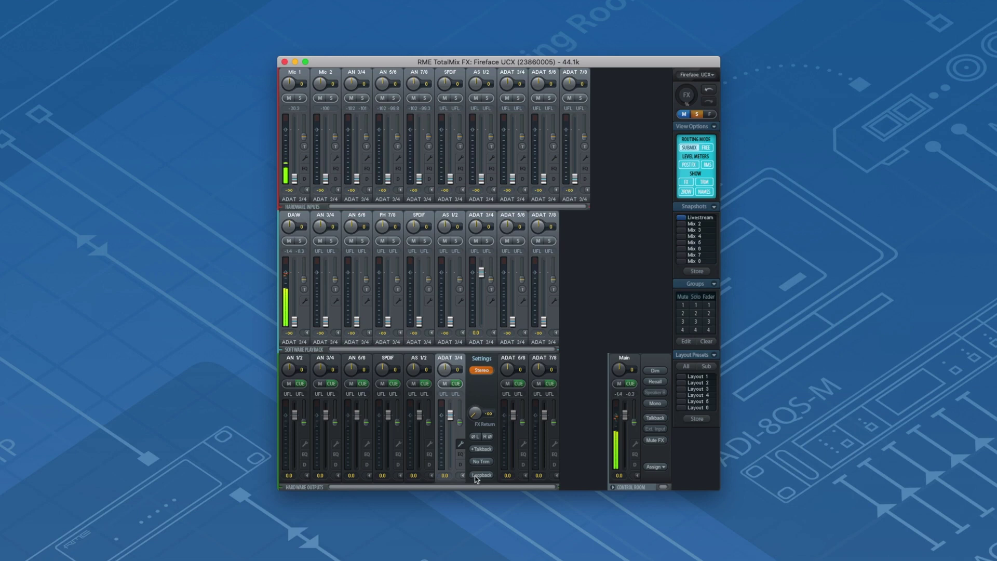
click(481, 475)
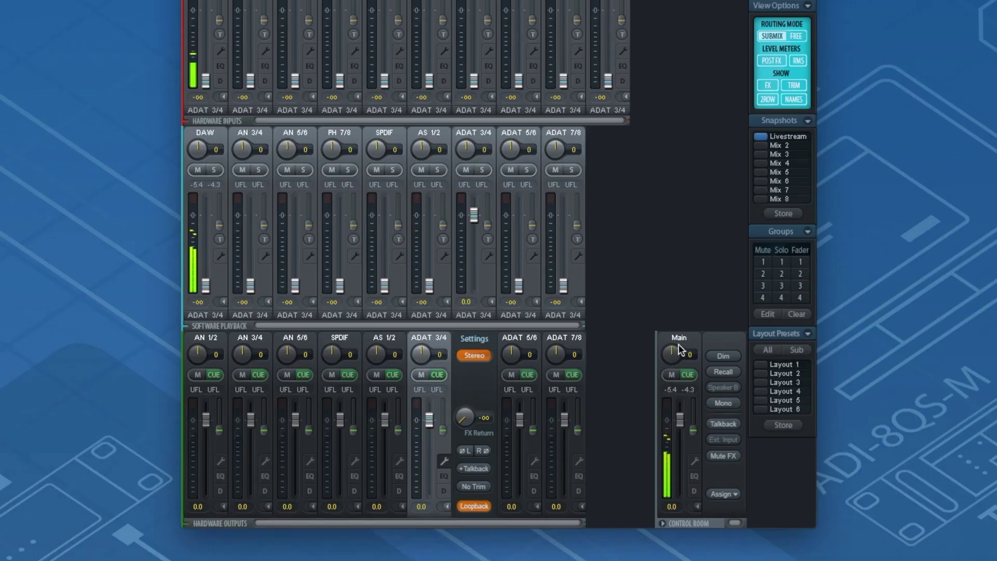
- Copy the Main output's mix and set ADAT 3/4 to Mirror of Output Main
click(681, 346)
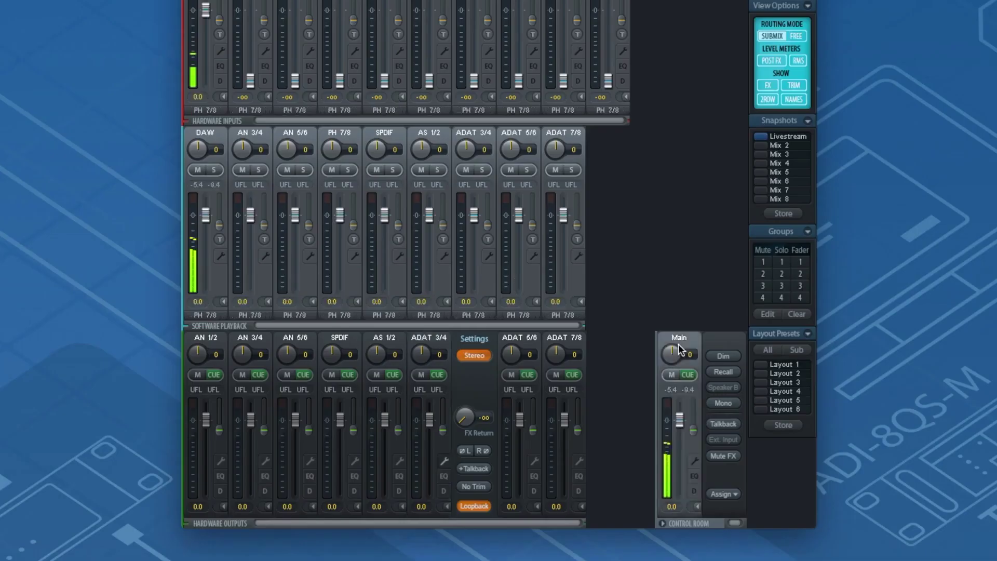
right_click(679, 343)
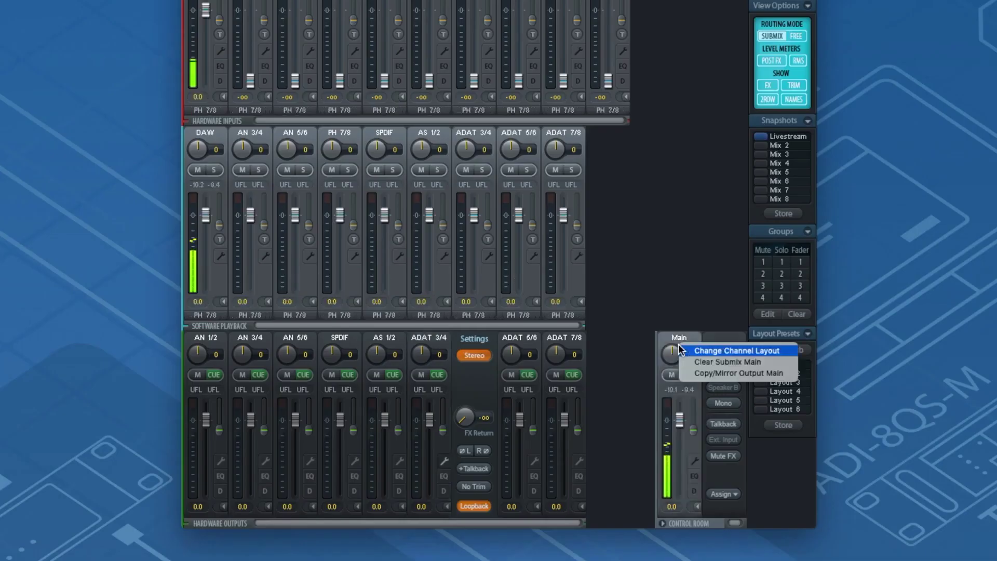
click(704, 373)
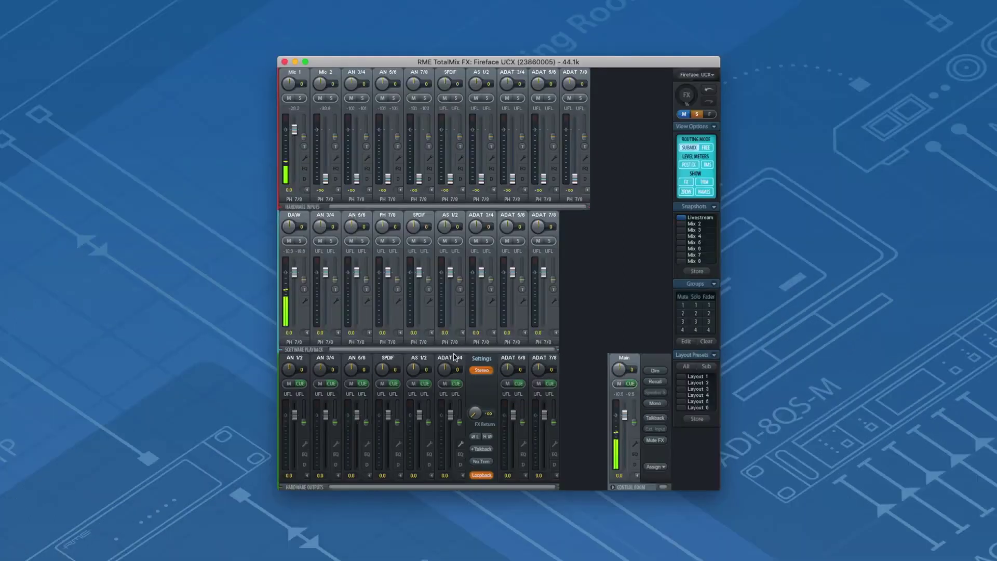
click(454, 357)
right_click(454, 358)
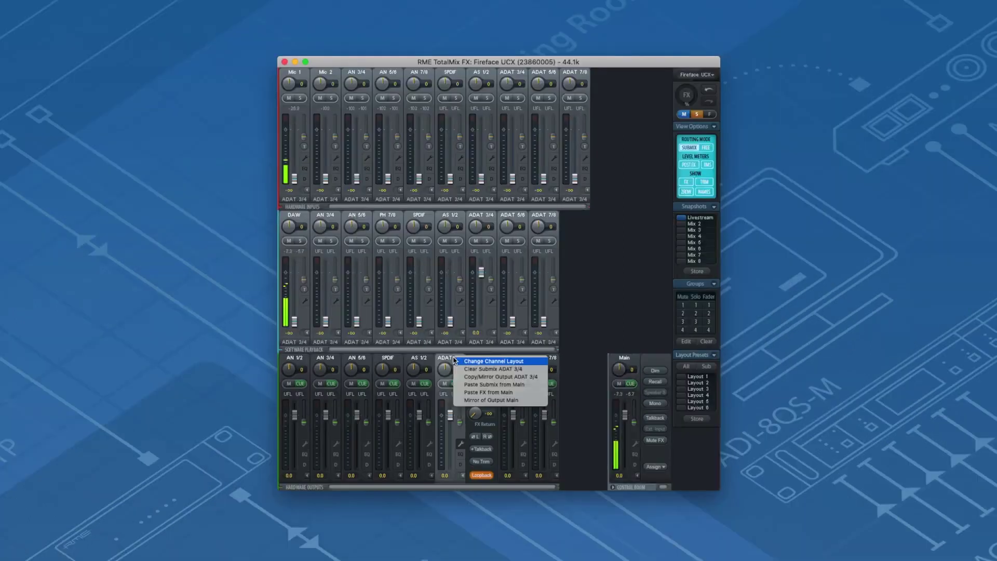
click(466, 401)
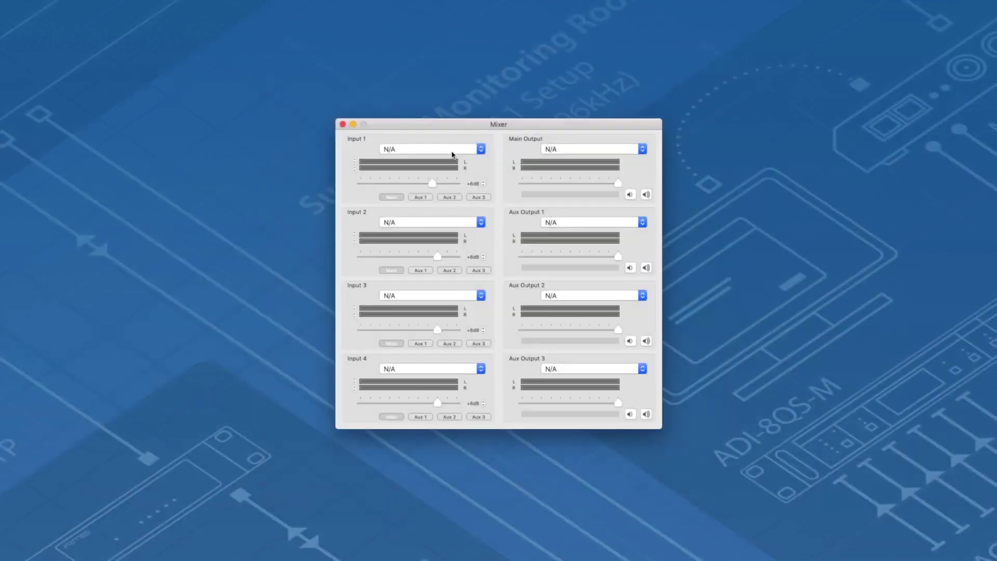
- Set LadioCast Input 1 to the Fireface UCX with its left channel at 13
click(452, 149)
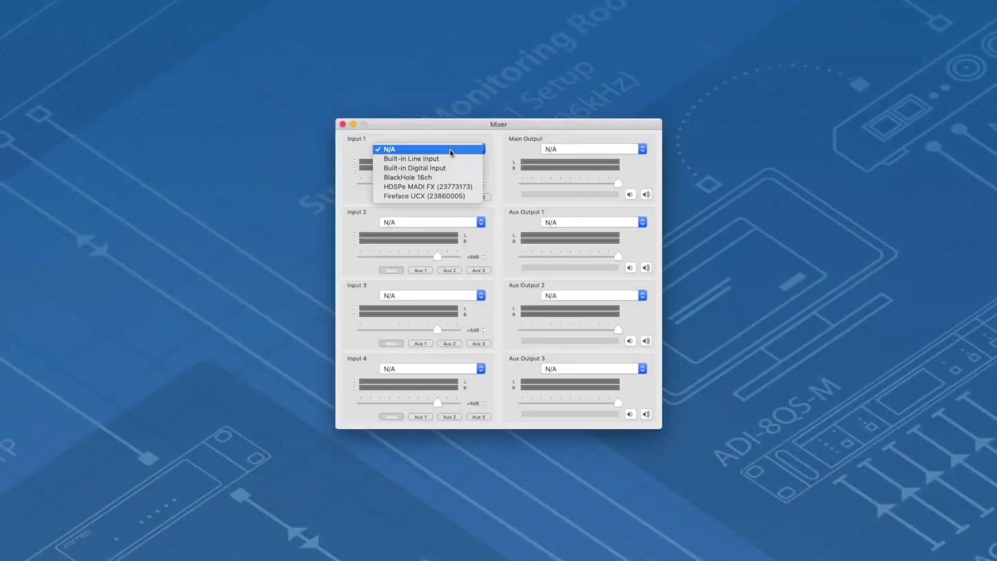
click(455, 196)
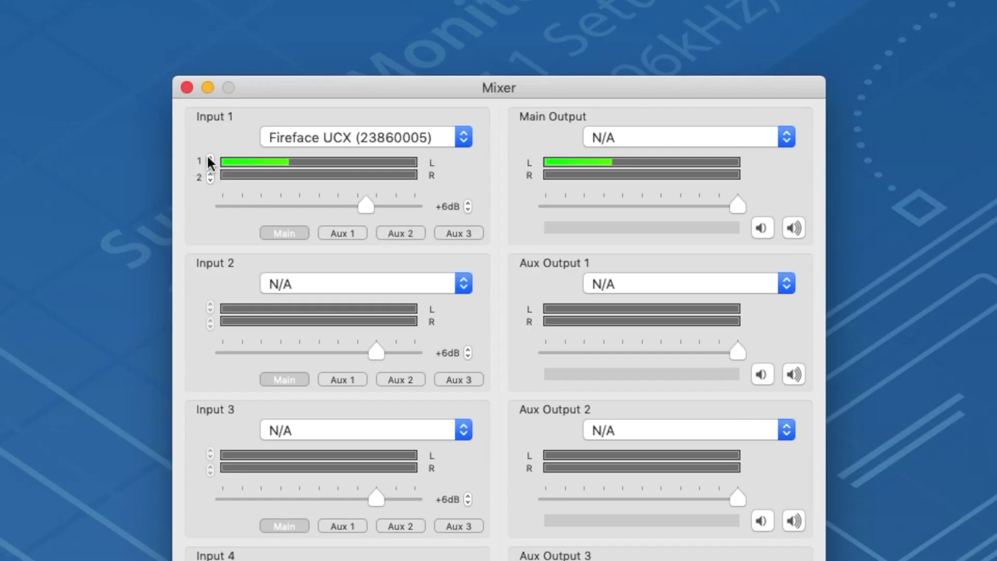
click(209, 158)
click(209, 158)
click(209, 174)
- Set Input 1's right channel to 14 and route Main Output to BlackHole 16ch
click(210, 173)
click(210, 173)
click(209, 173)
click(209, 173)
click(210, 173)
click(209, 173)
click(209, 173)
click(210, 174)
click(210, 173)
click(210, 173)
click(209, 174)
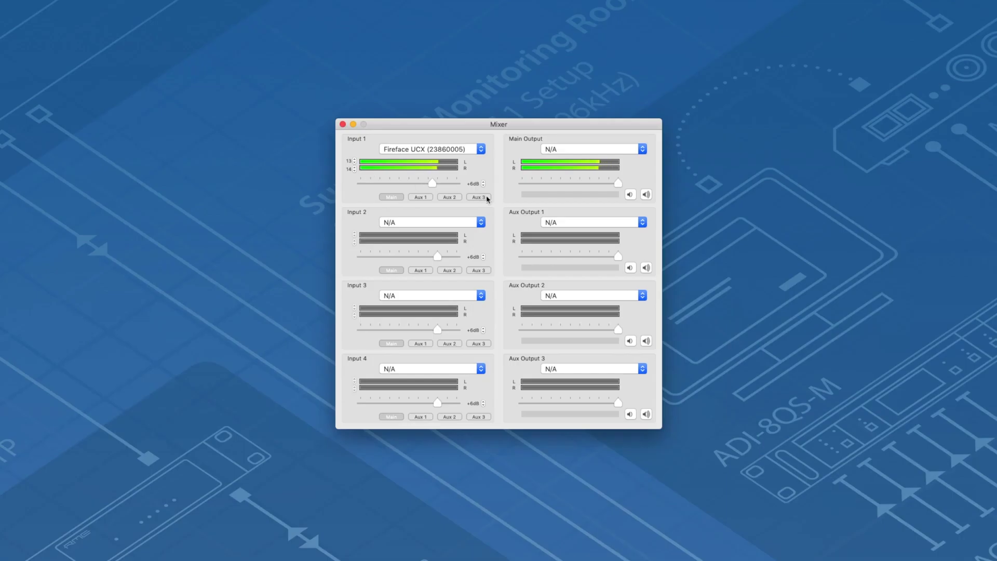
click(592, 152)
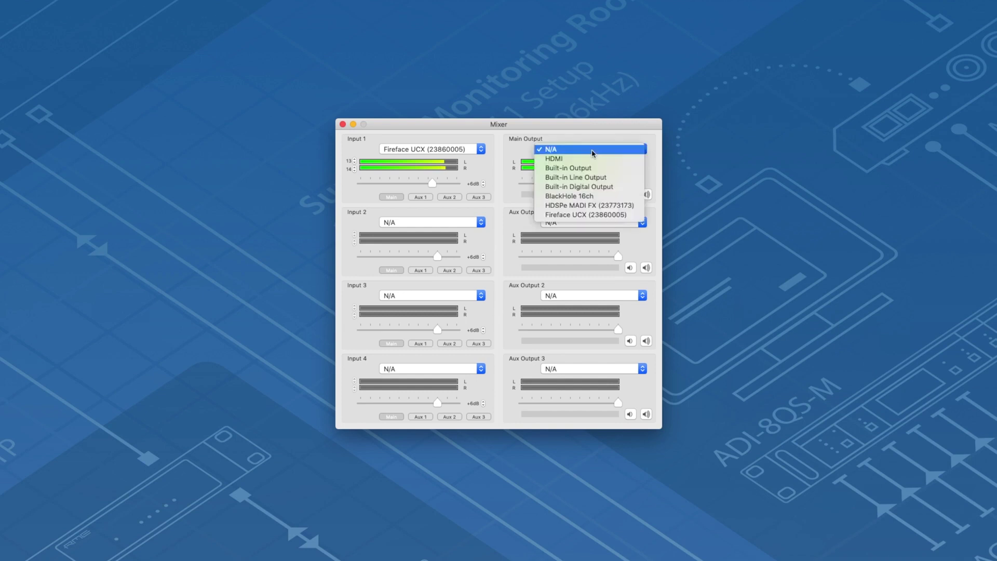
click(597, 197)
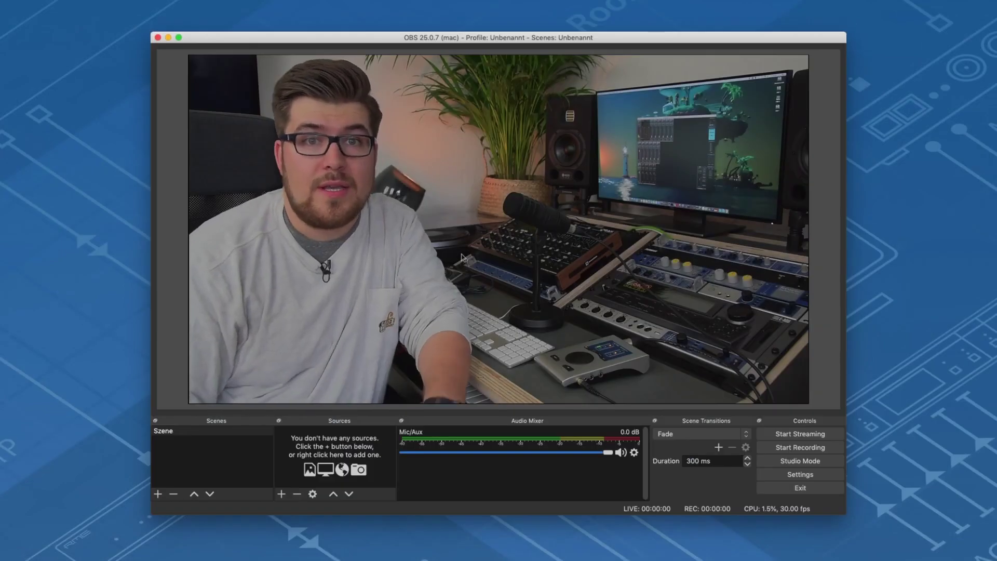
- Reopen OBS settings and confirm BlackHole 16ch as the Mic/Auxiliary Audio device
key(super+comma)
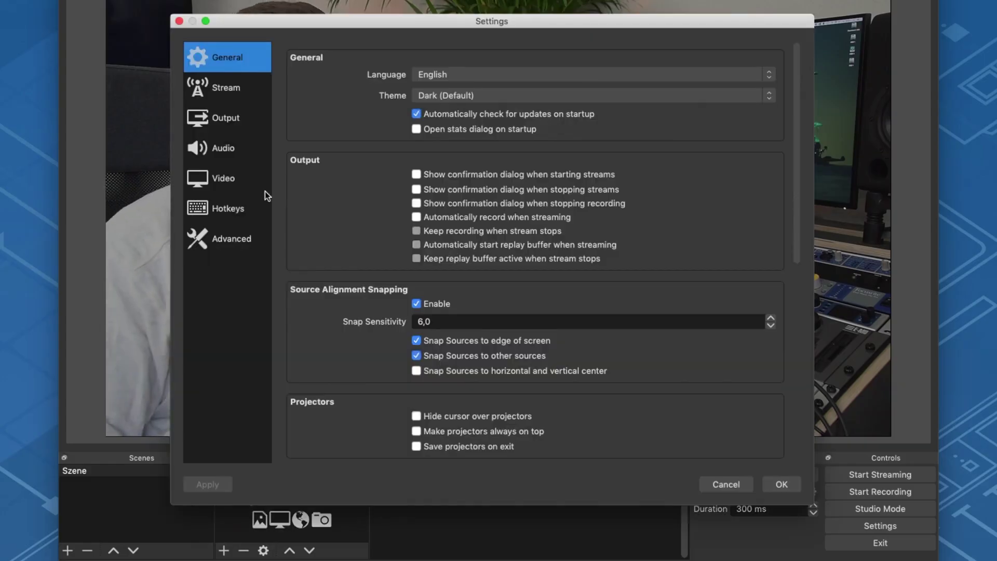
click(214, 145)
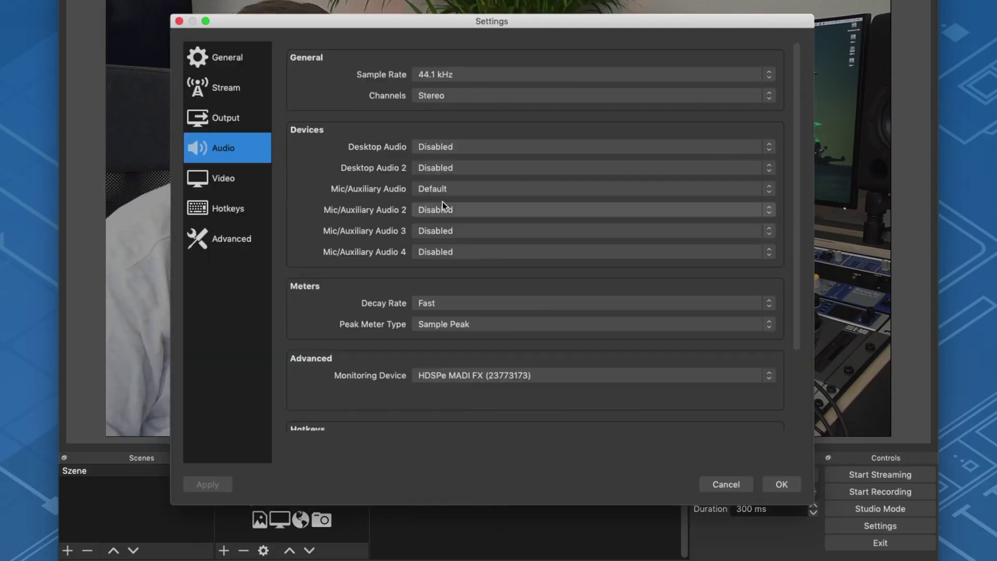
click(456, 193)
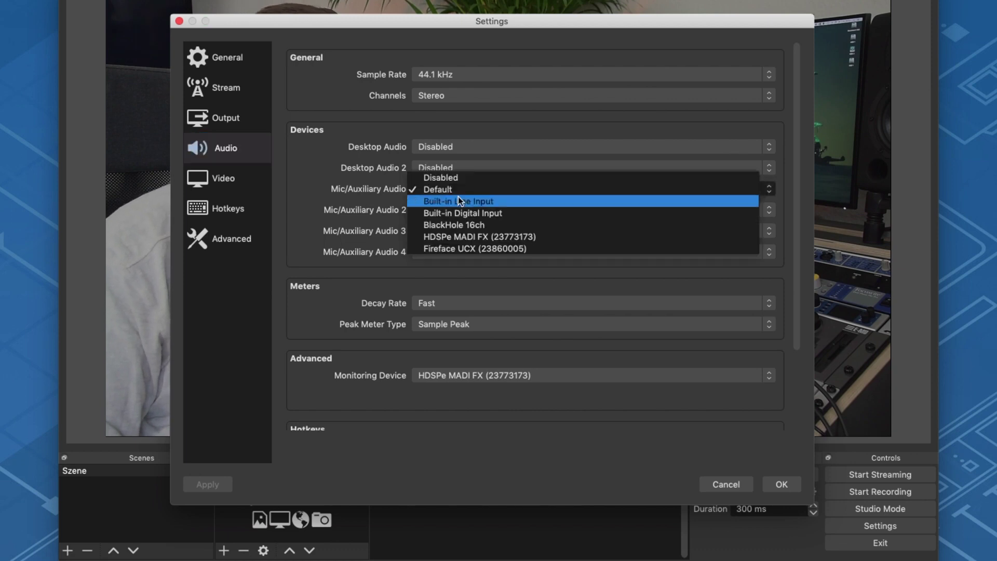
click(469, 226)
click(774, 487)
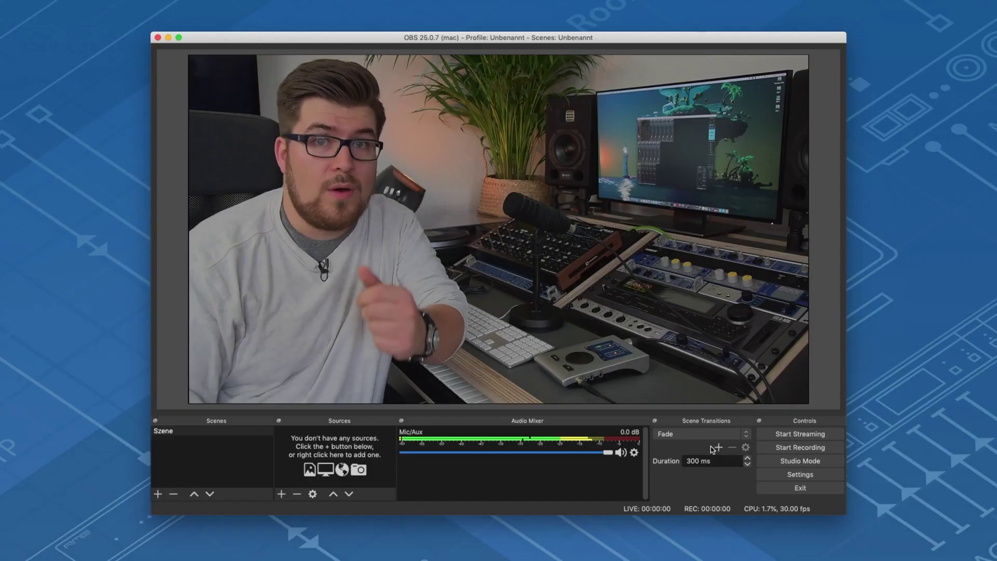